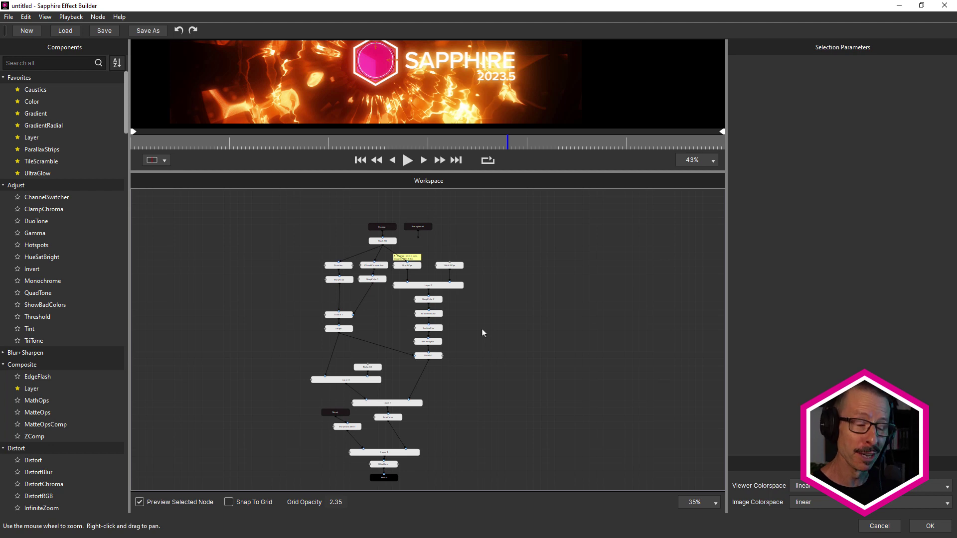
pyautogui.scroll(5, 390, 239)
pyautogui.scroll(2, 389, 239)
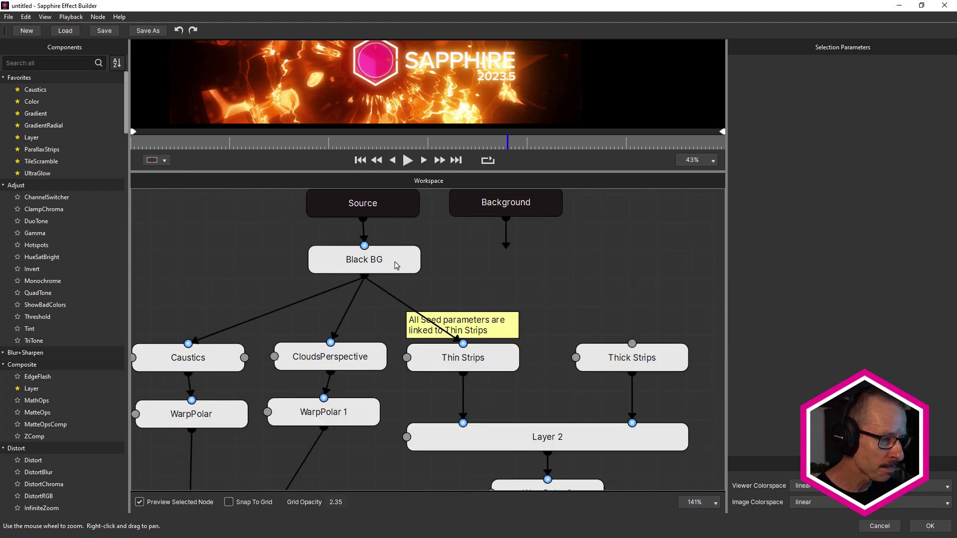
# Preview the Black BG and WarpPolar node outputs in the viewer.
pyautogui.click(400, 262)
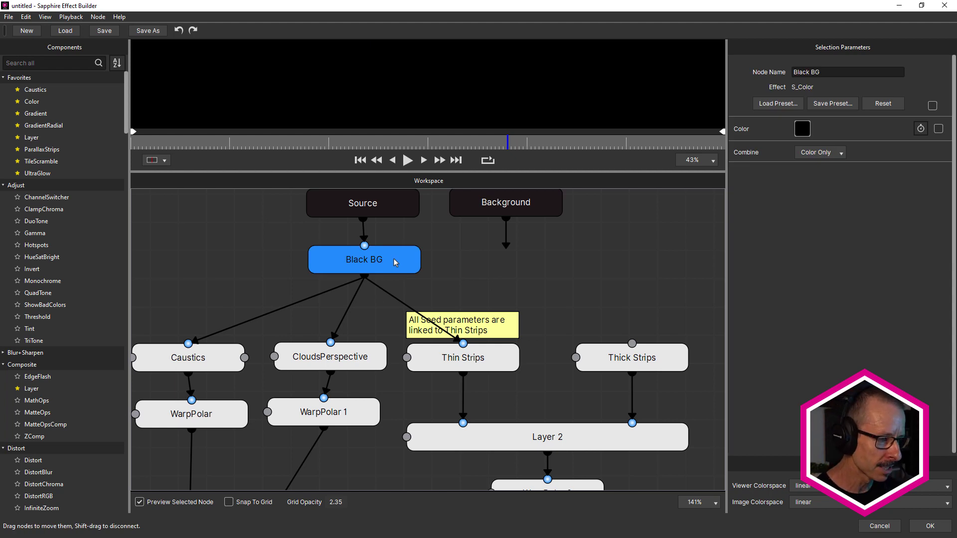
pyautogui.scroll(-1, 396, 262)
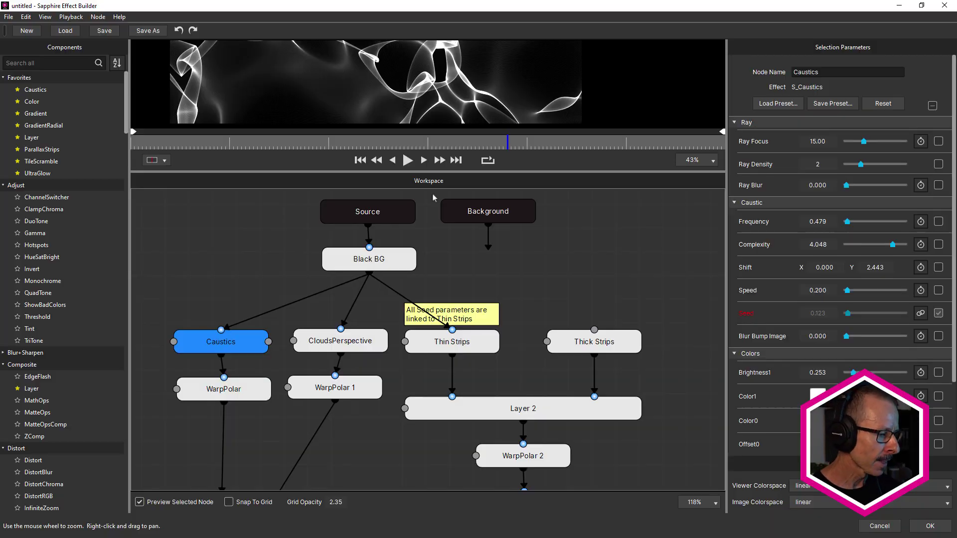
pyautogui.click(239, 395)
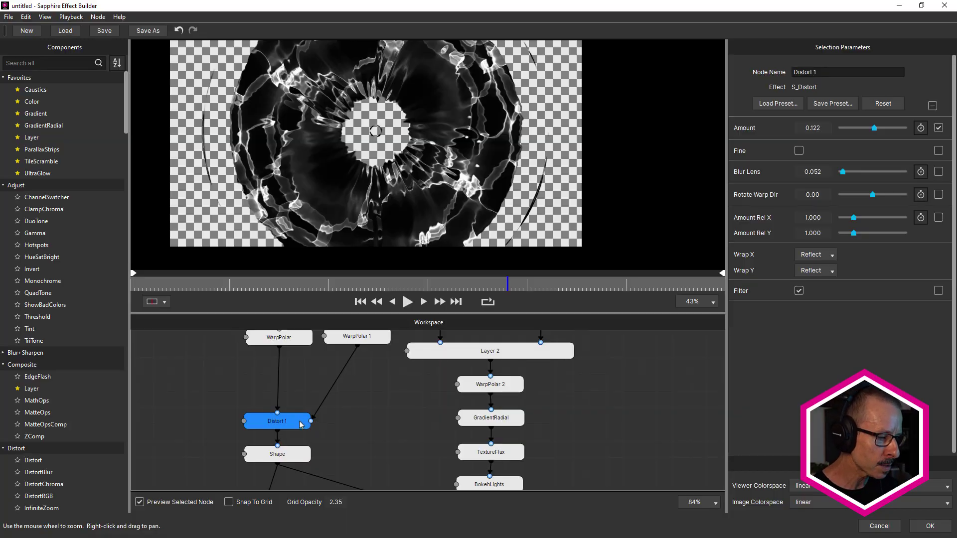
# Pan to the Black BG and Caustics nodes and preview CloudsPerspective's clouds output.
pyautogui.click(329, 410)
pyautogui.moveTo(329, 410); pyautogui.dragTo(376, 460)
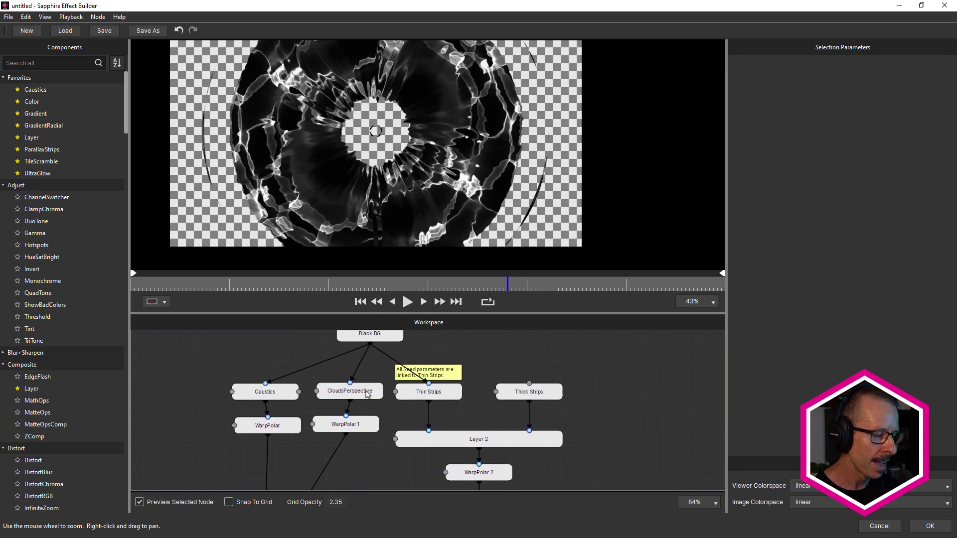
pyautogui.click(364, 394)
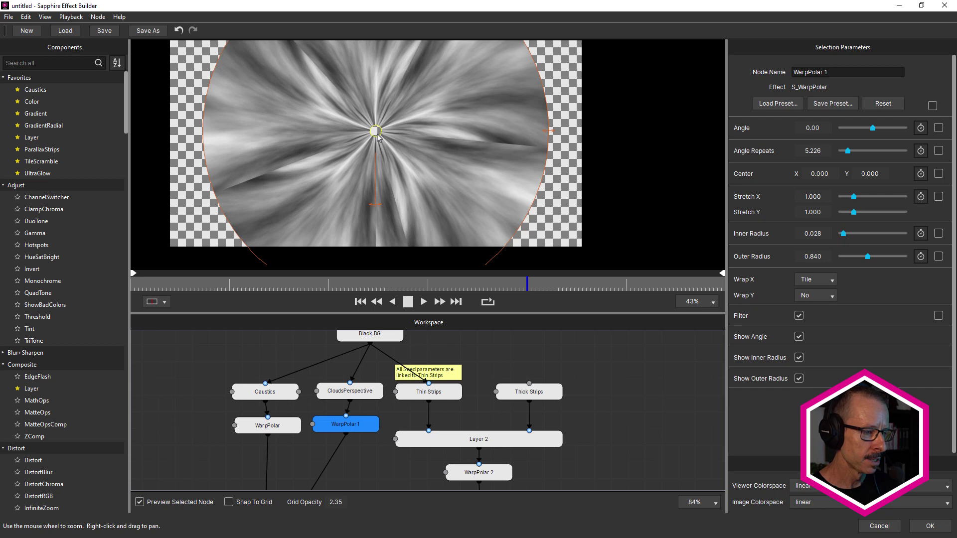
# Preview Distort 1, the Layer 3 composite and Alpha Fill's solid black output.
pyautogui.click(409, 301)
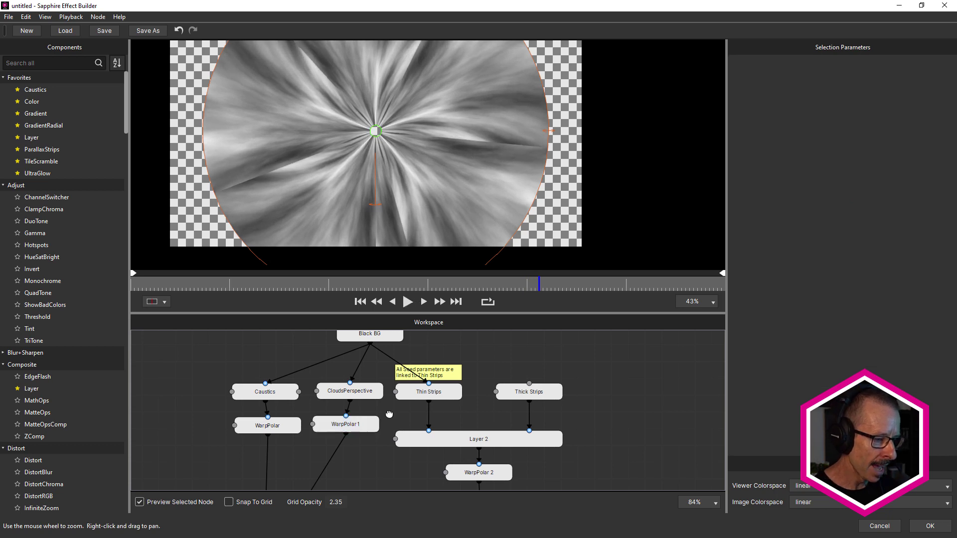
pyautogui.rightClick(389, 419)
pyautogui.click(268, 444)
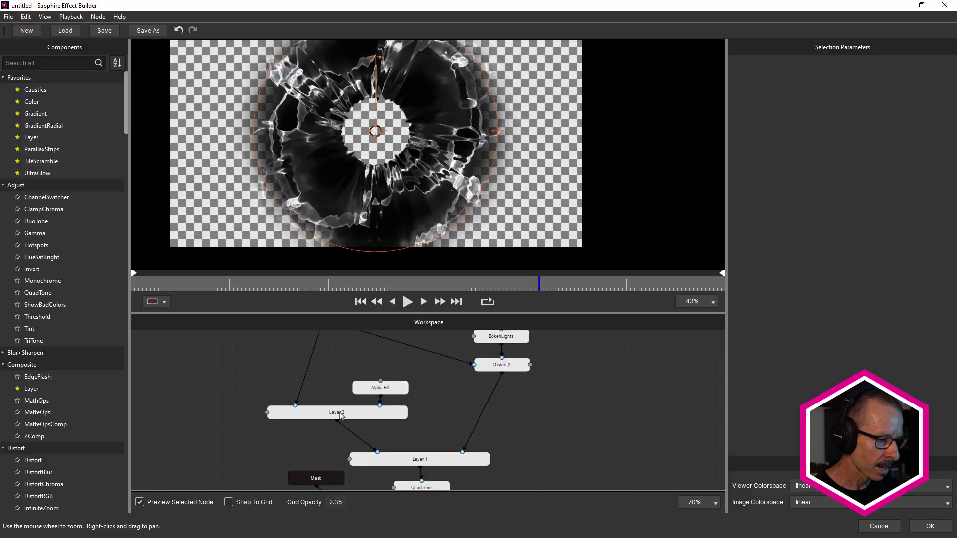
pyautogui.click(340, 416)
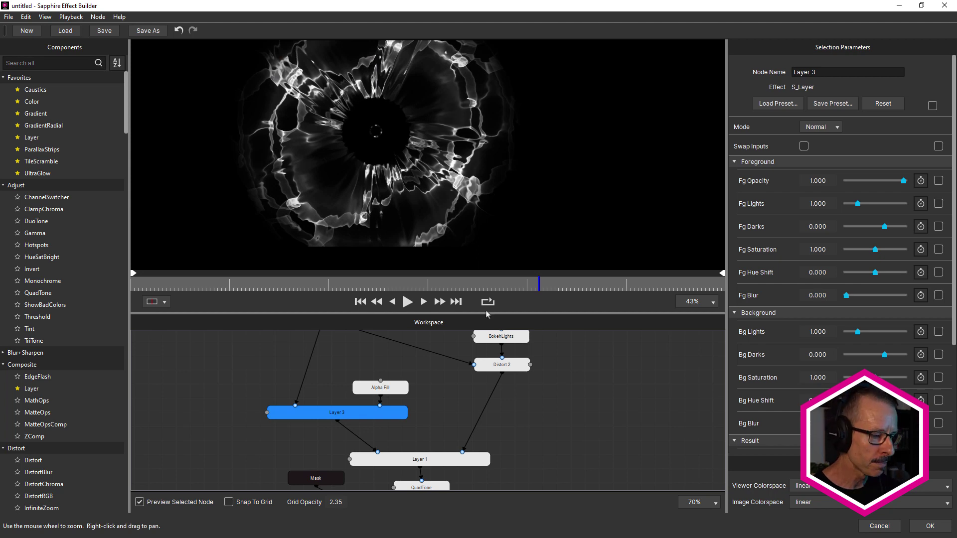
pyautogui.click(389, 390)
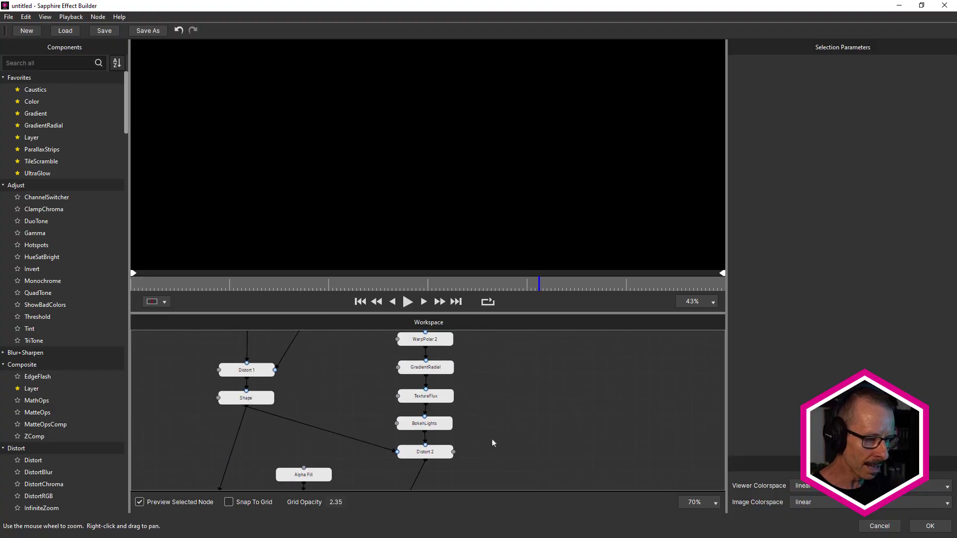
# Pan the Workspace to bring the middle of the node graph into view.
pyautogui.moveTo(491, 439); pyautogui.dragTo(557, 440)
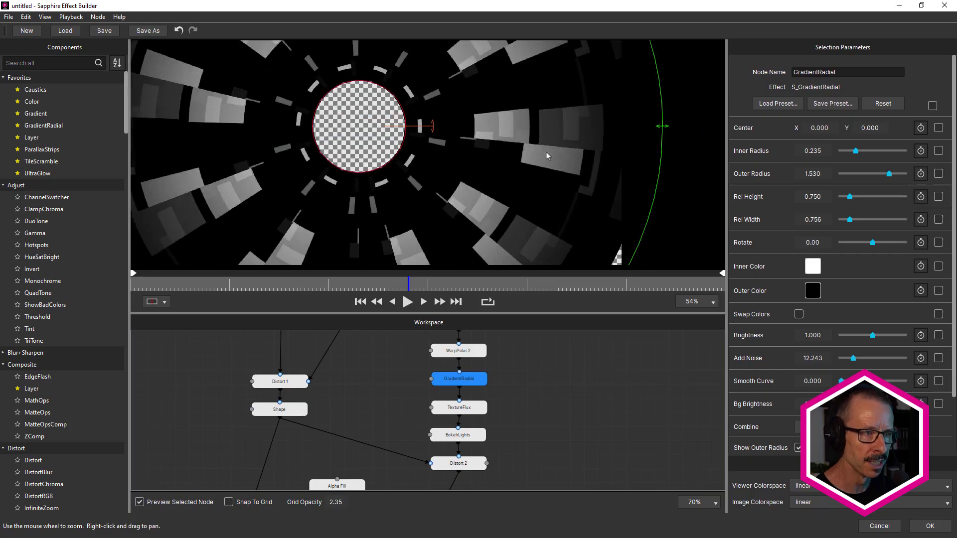
pyautogui.scroll(-2, 545, 152)
# Inspect TextureFlux's textured radial strips and BokehLights' added sparkles.
pyautogui.click(478, 410)
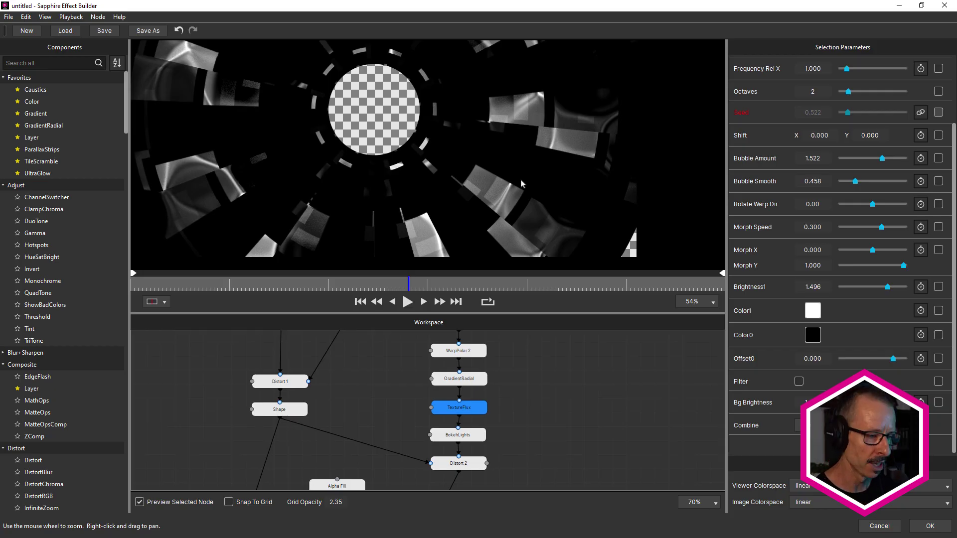
pyautogui.click(471, 436)
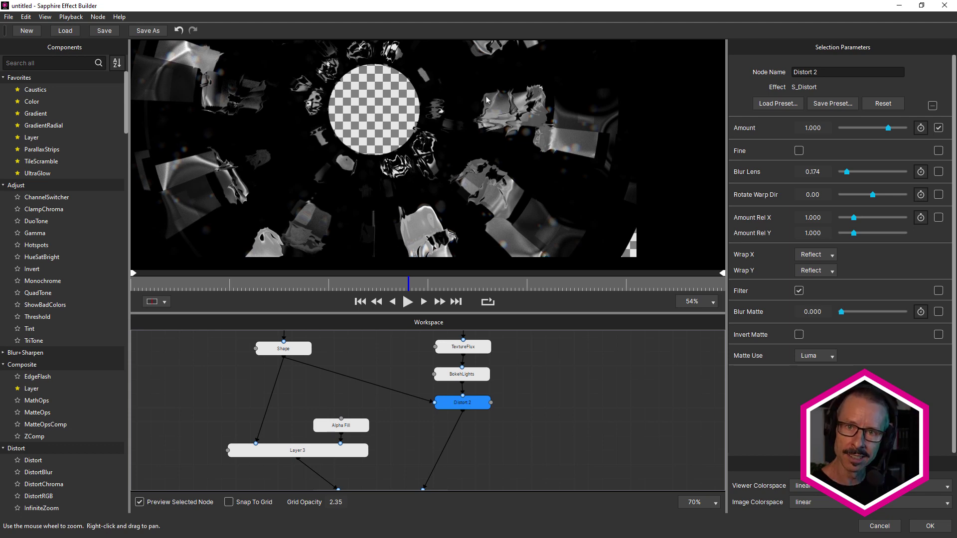
# Preview the Shape node and Layer 1's screen blend of caustic ring and strips.
pyautogui.click(296, 351)
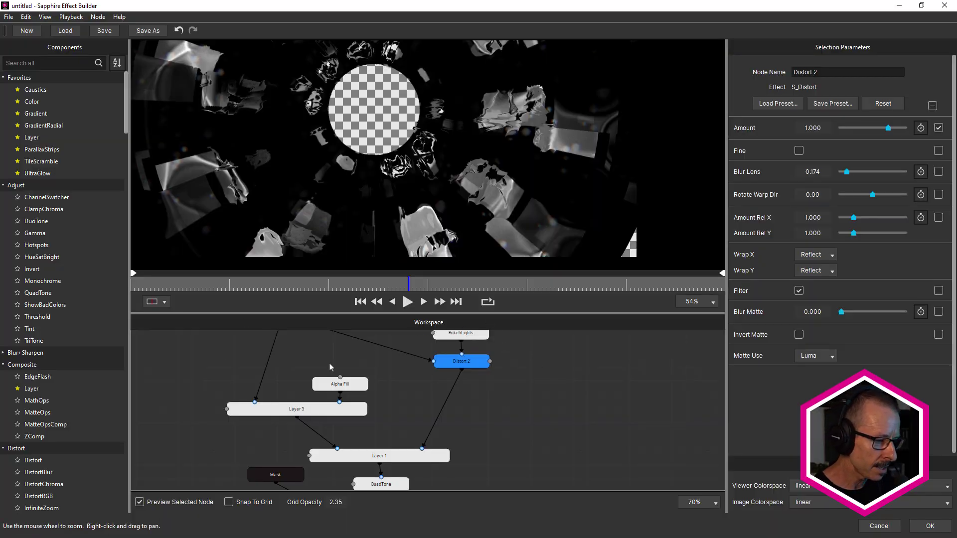
pyautogui.click(395, 458)
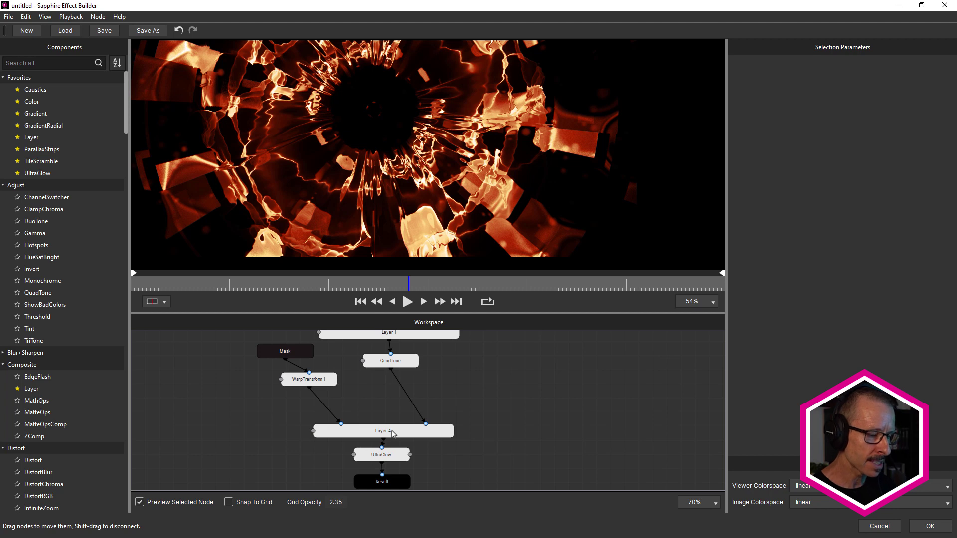
# Inspect Layer 4's logo composite, the Mask logo image and WarpTransform 1's logo positioning.
pyautogui.click(393, 433)
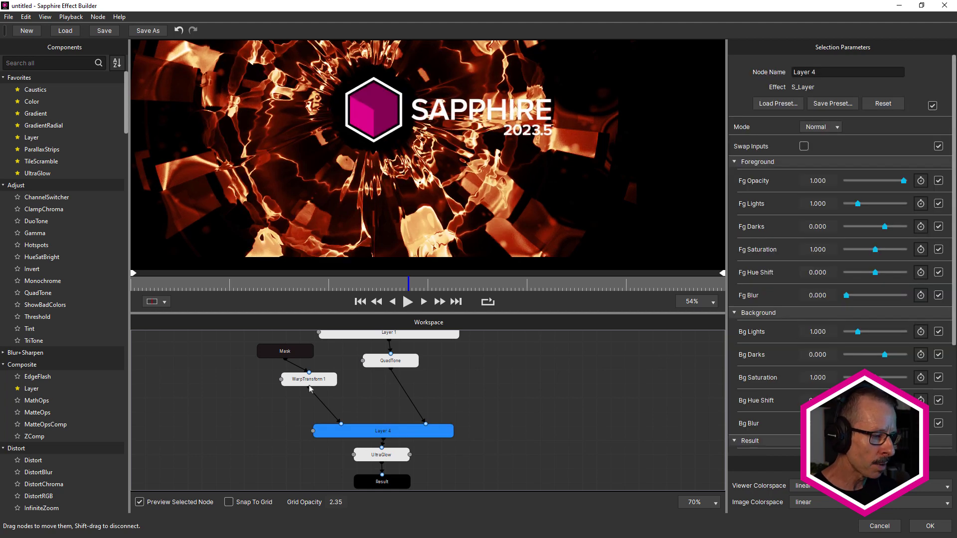
pyautogui.click(284, 351)
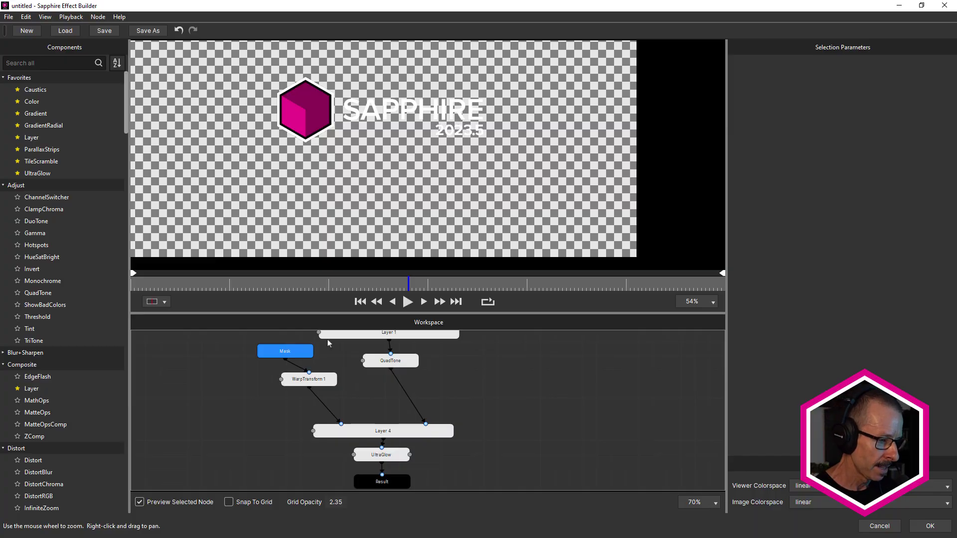
pyautogui.click(323, 380)
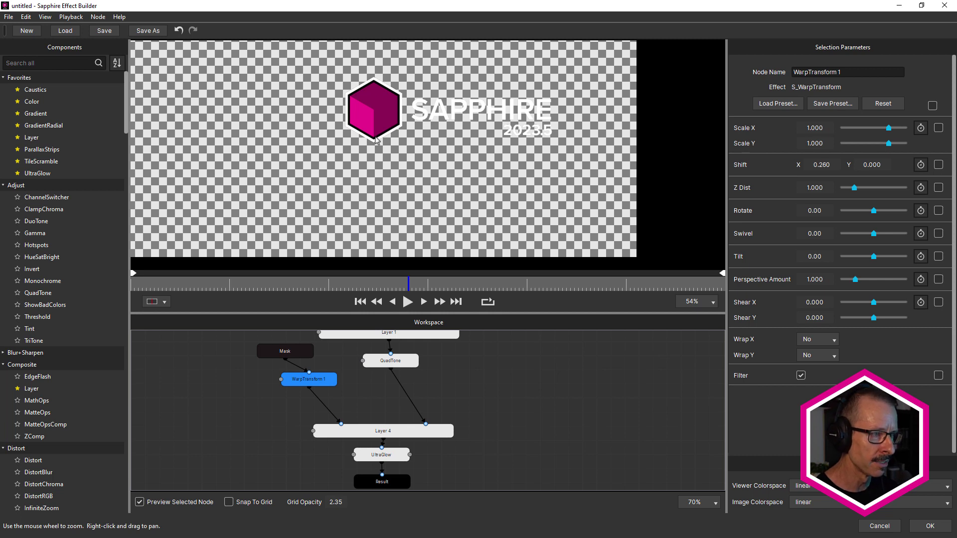
pyautogui.click(478, 396)
pyautogui.scroll(-3, 479, 396)
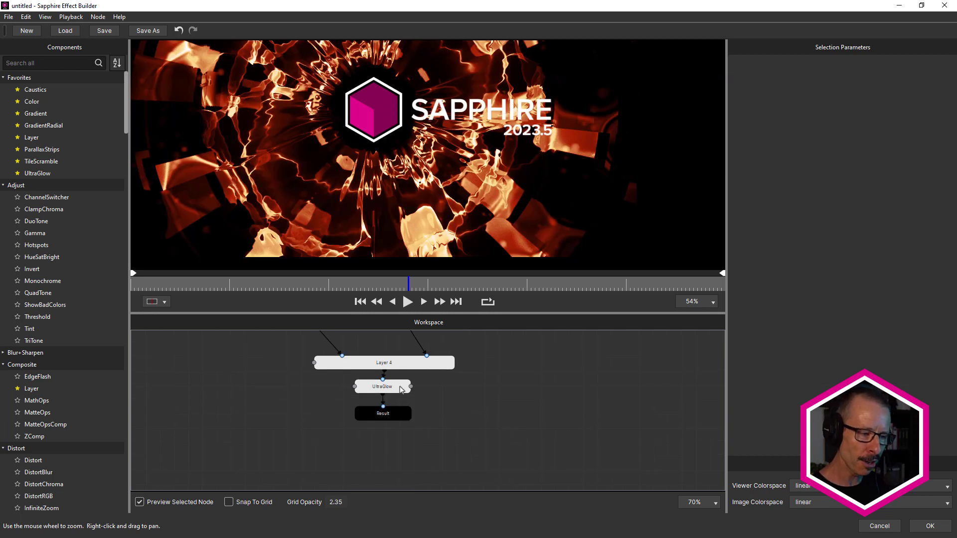